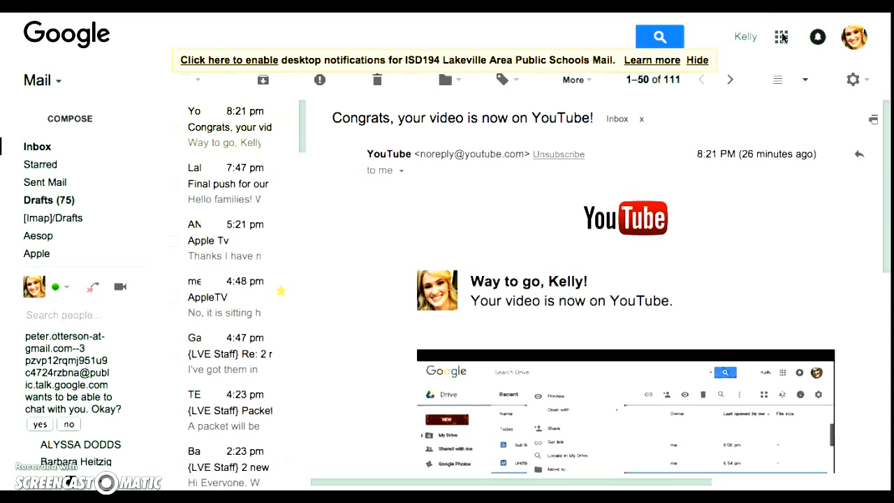
# - Switch from Mail to Google Calendar and bring the morning hours of the current week into view
pyautogui.click(782, 38)
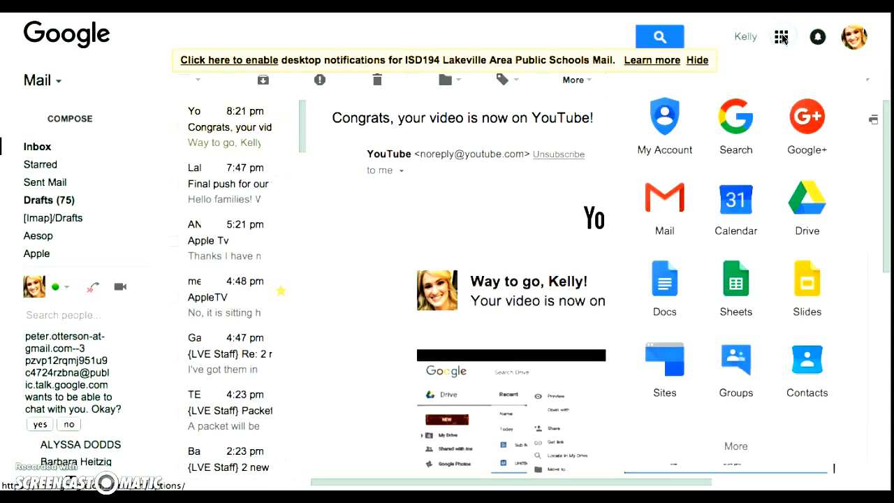
pyautogui.click(736, 209)
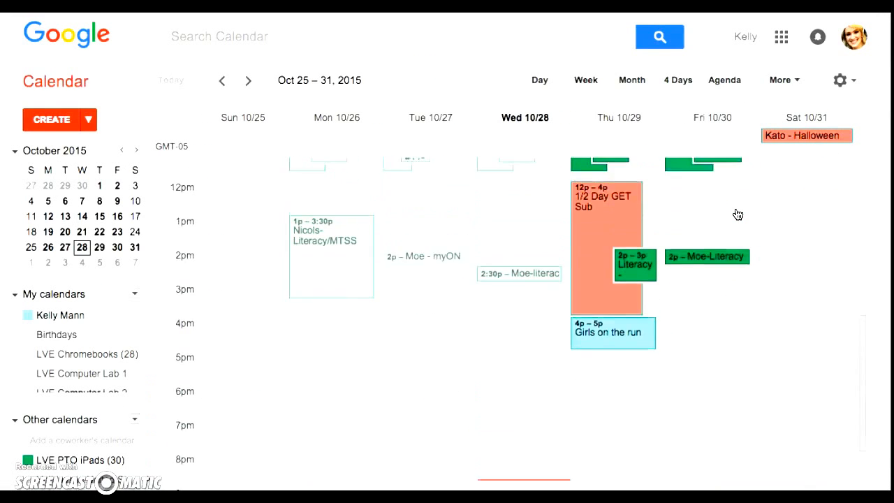
pyautogui.scroll(2, 736, 213)
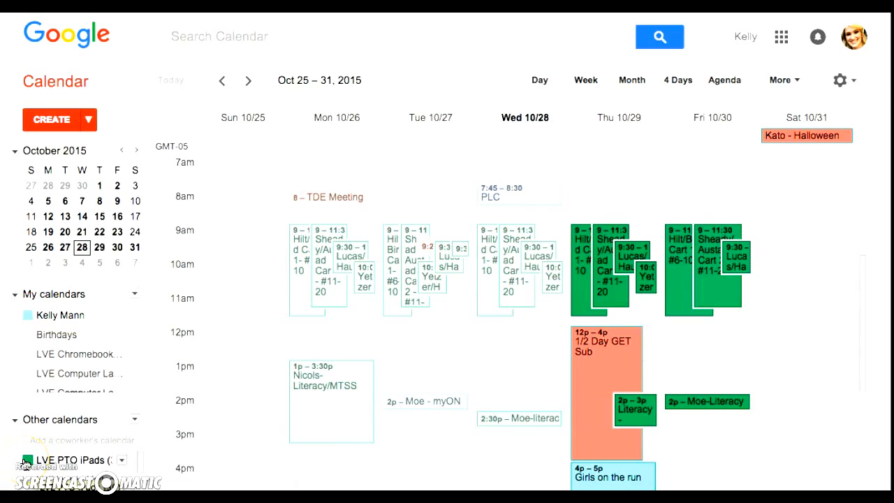
# - Show the LVE Chromebooks, LVE Computer Lab 1 and LVE Computer Lab 2 calendars in the week view
pyautogui.click(35, 355)
pyautogui.click(35, 369)
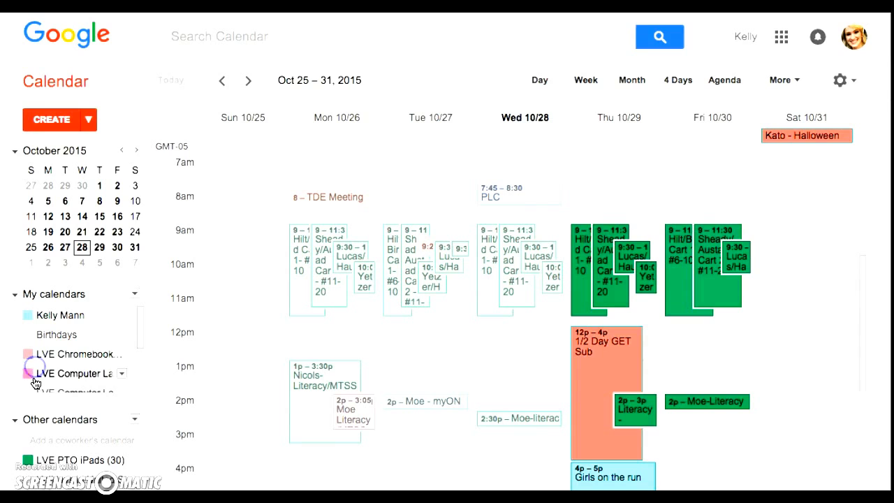
pyautogui.click(35, 390)
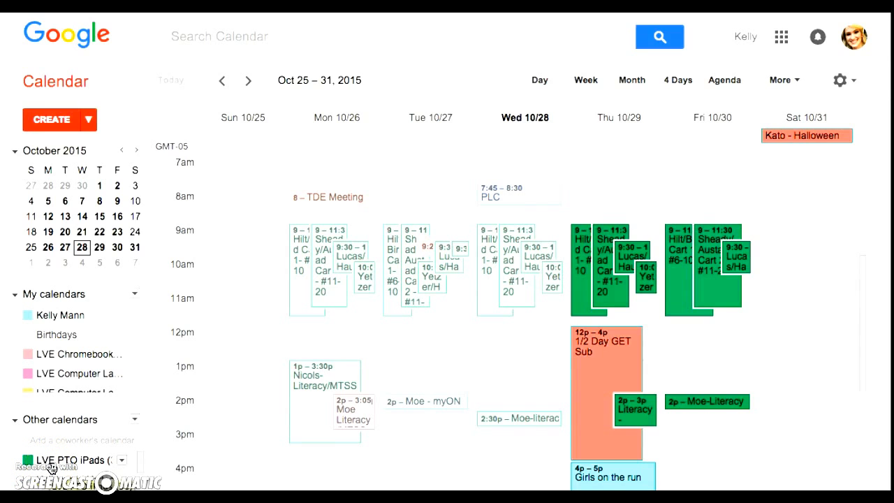
# - Display only the LVE PTO iPads (30) calendar and open the daytime schedule for Thursday, October 29
pyautogui.click(123, 463)
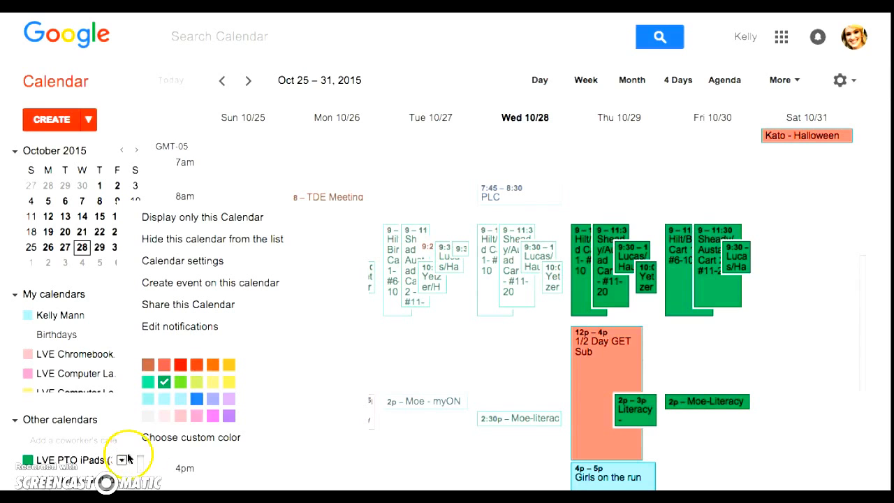
pyautogui.click(209, 219)
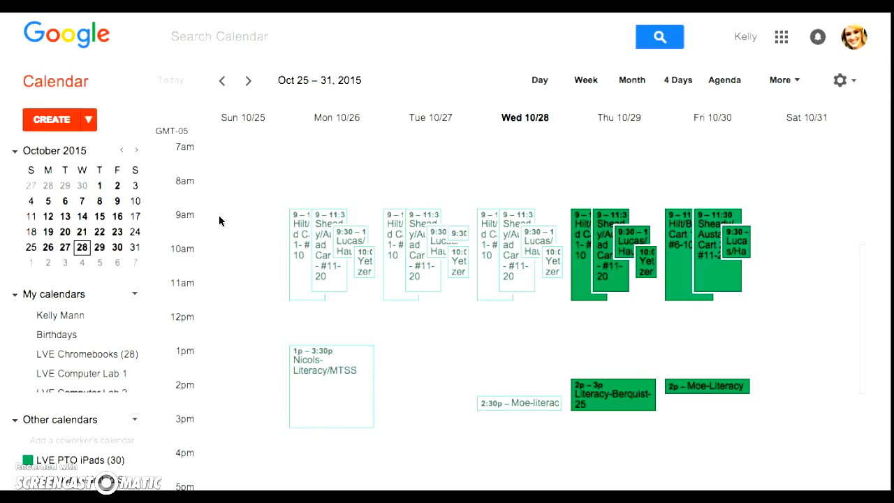
pyautogui.click(617, 120)
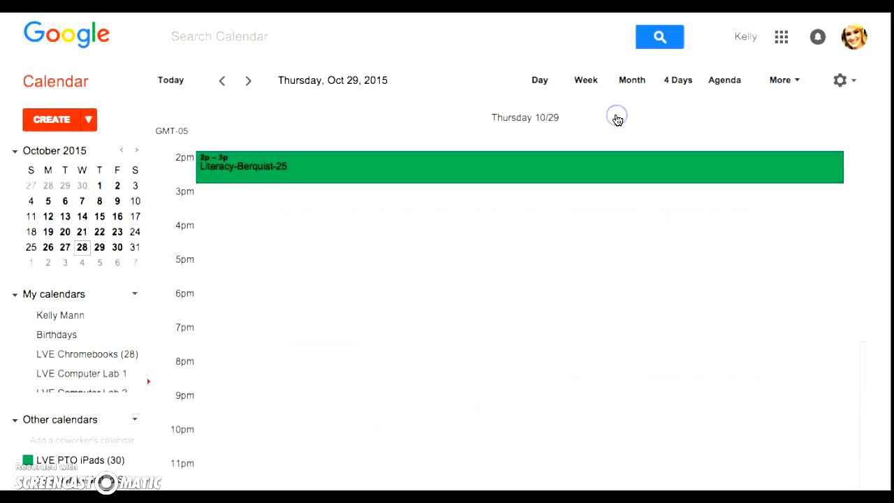
pyautogui.scroll(4, 628, 244)
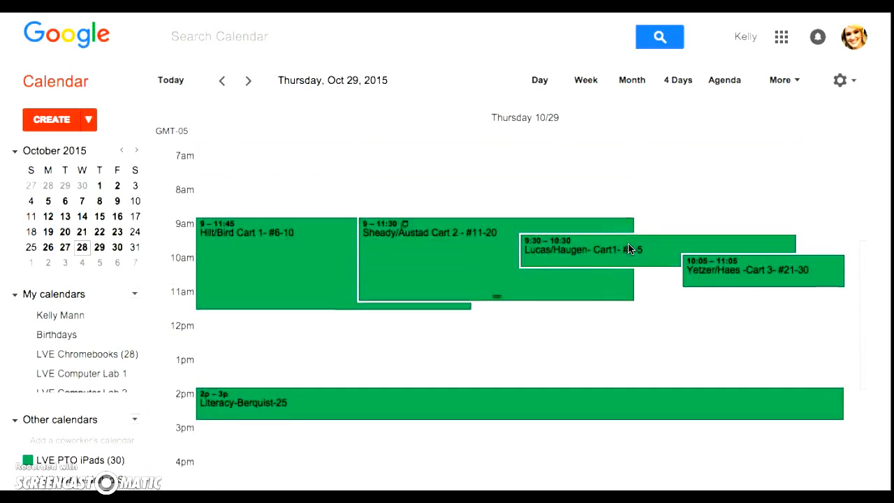
pyautogui.scroll(-1, 628, 248)
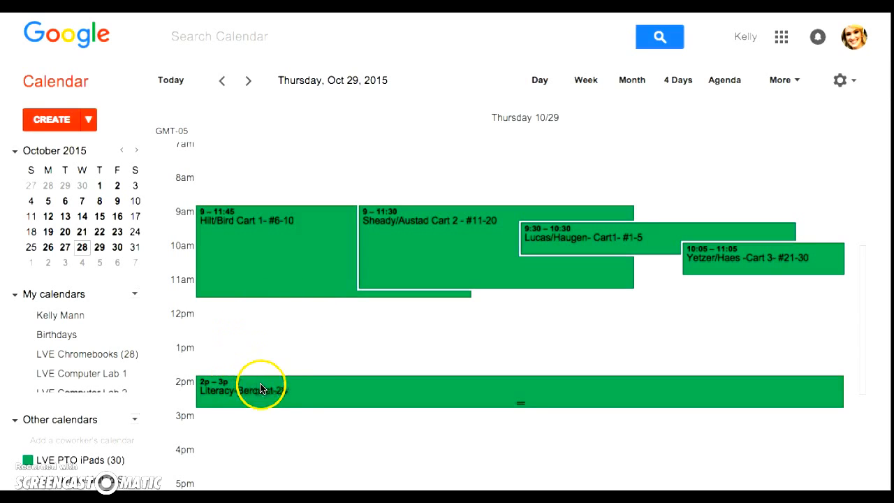
# - Start a 1pm event on the LVE PTO iPads (30) calendar, titled with the teacher's surname followed by "- Cart 1 - #1-7"
pyautogui.click(309, 348)
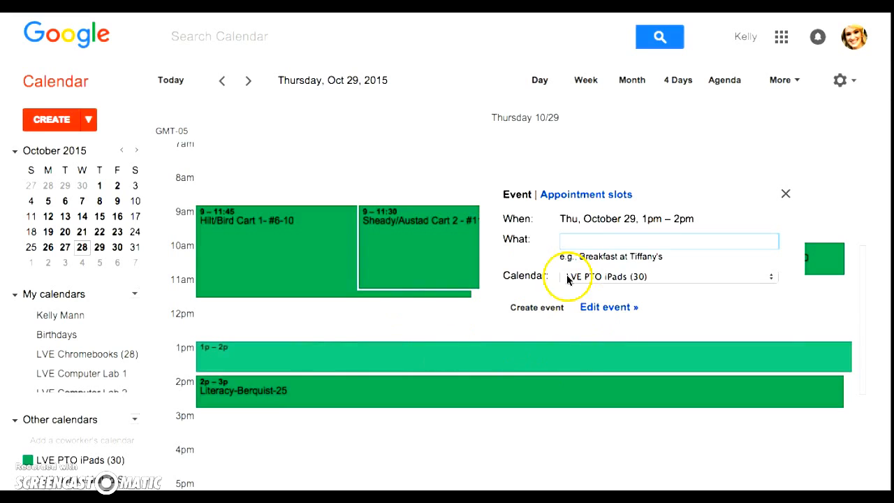
pyautogui.click(607, 308)
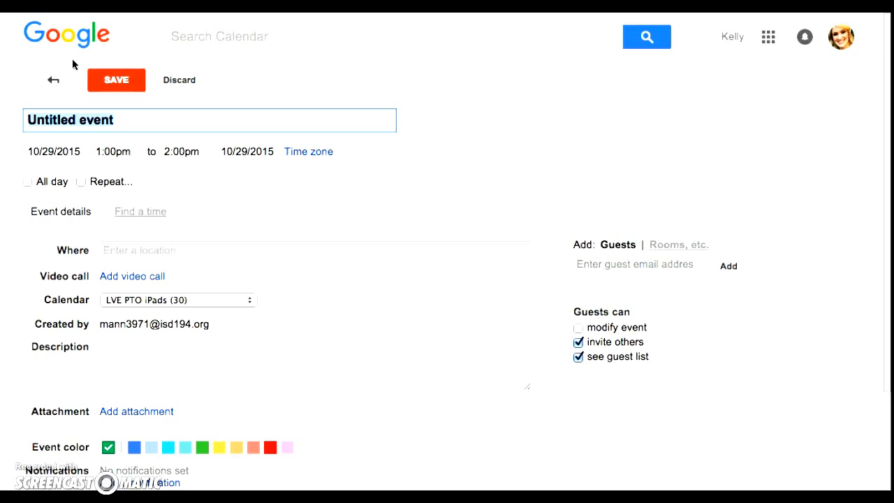
pyautogui.write('Mann - ')
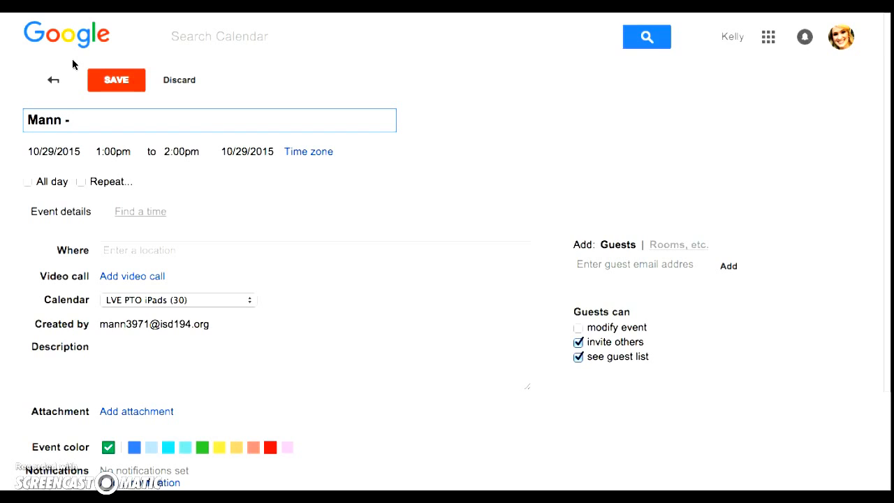
pyautogui.write('Cart 1')
pyautogui.write(' - #1-10')
pyautogui.press('BackSpace')
pyautogui.press('BackSpace')
pyautogui.write('7')
# - Set the iPad reservation's time to 1:05pm to 1:30pm and save the event
pyautogui.click(113, 151)
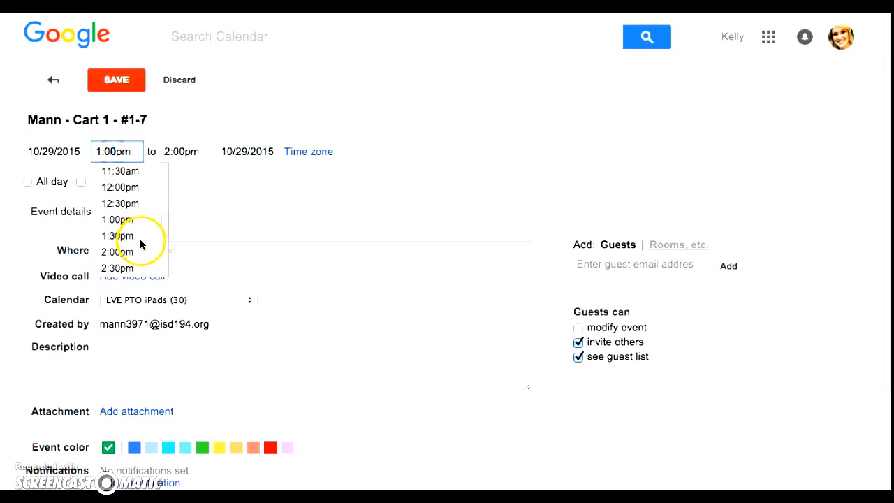
pyautogui.moveTo(164, 227); pyautogui.dragTo(165, 174)
pyautogui.press('BackSpace')
pyautogui.press('BackSpace')
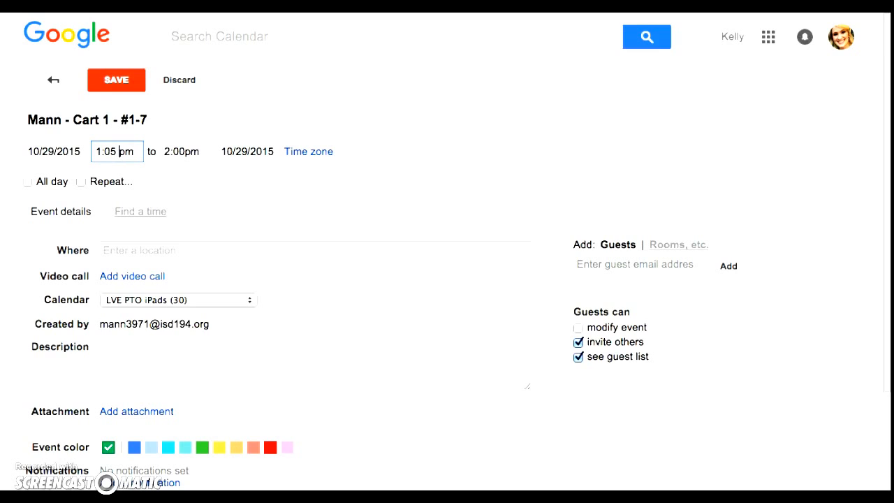
pyautogui.click(183, 154)
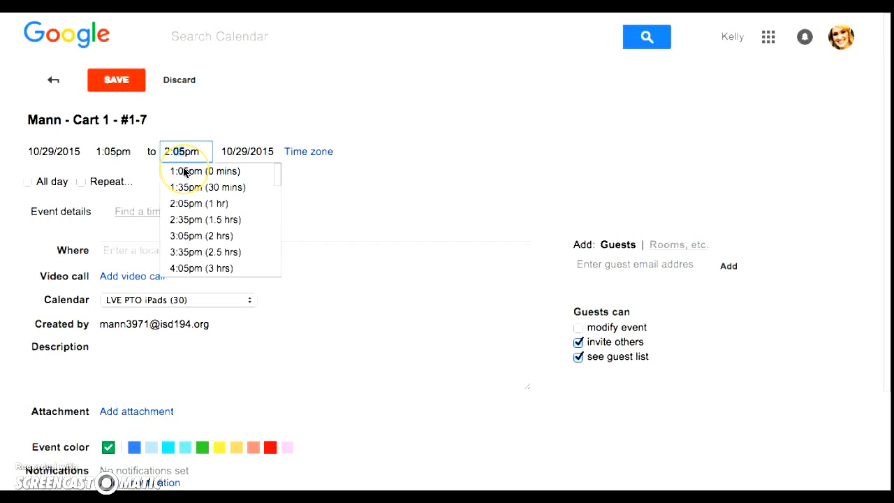
pyautogui.write('25')
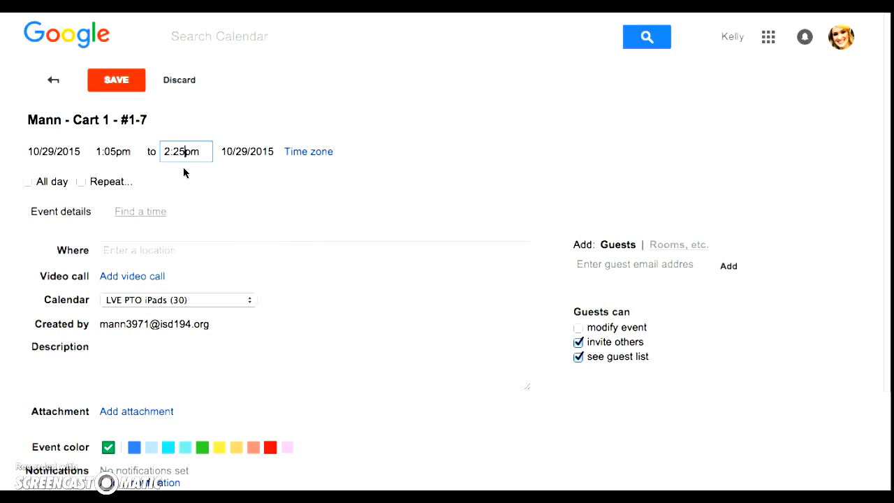
pyautogui.press('BackSpace')
pyautogui.press('BackSpace')
pyautogui.press('BackSpace')
pyautogui.press('BackSpace')
pyautogui.write('1:30')
pyautogui.click(114, 79)
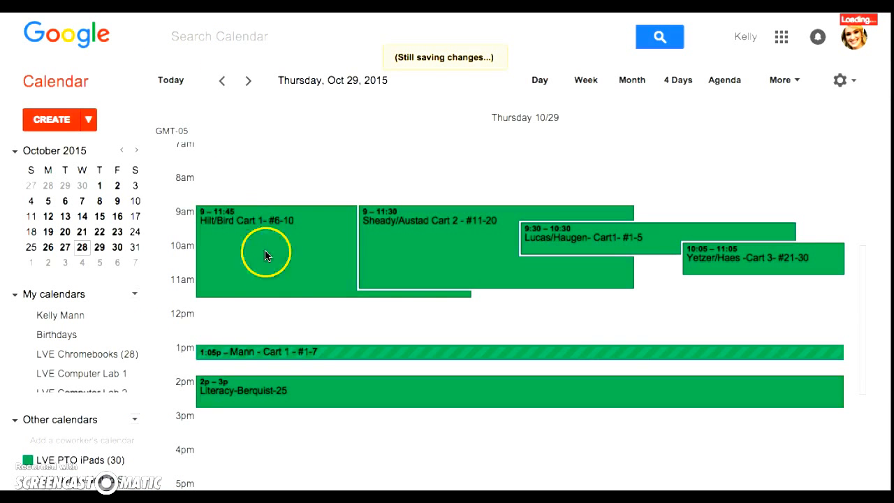
# - Open the saved Cart 1 - #1-7 reservation for editing and delete it from the calendar
pyautogui.click(278, 355)
pyautogui.moveTo(277, 355)
pyautogui.mouseDown()
pyautogui.moveTo(280, 367)
pyautogui.moveTo(284, 355)
pyautogui.mouseUp()
pyautogui.click(284, 354)
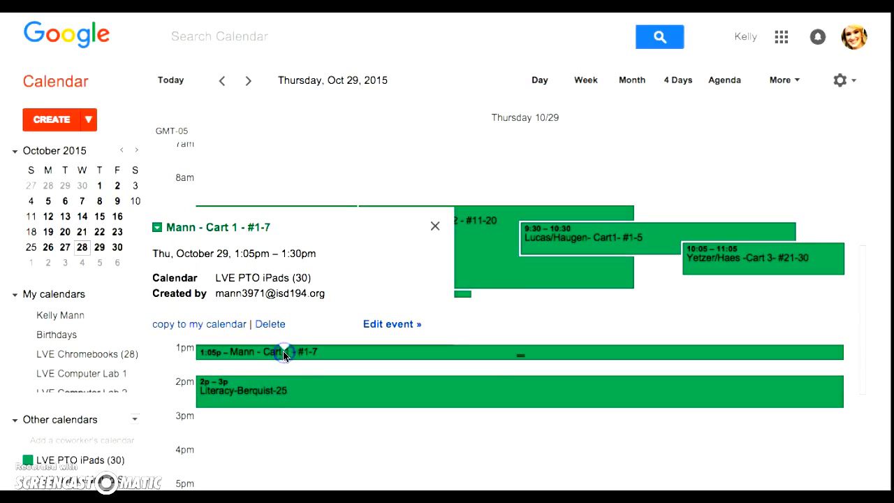
pyautogui.click(383, 325)
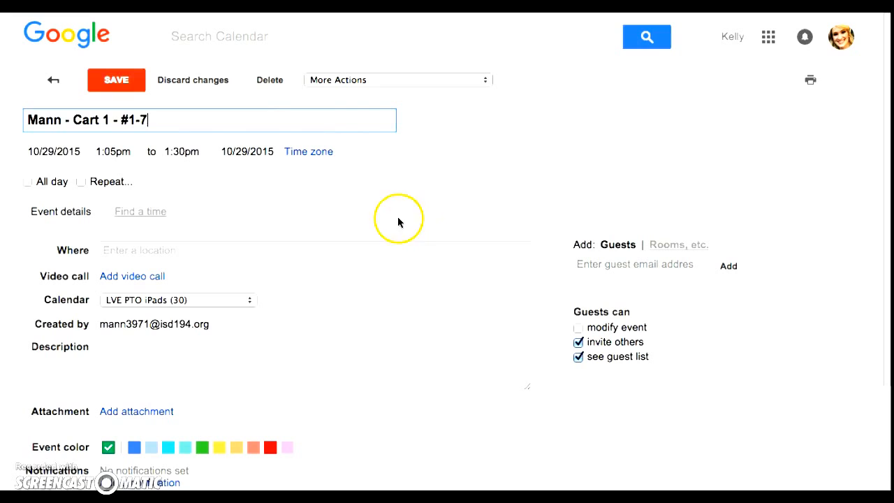
pyautogui.click(270, 81)
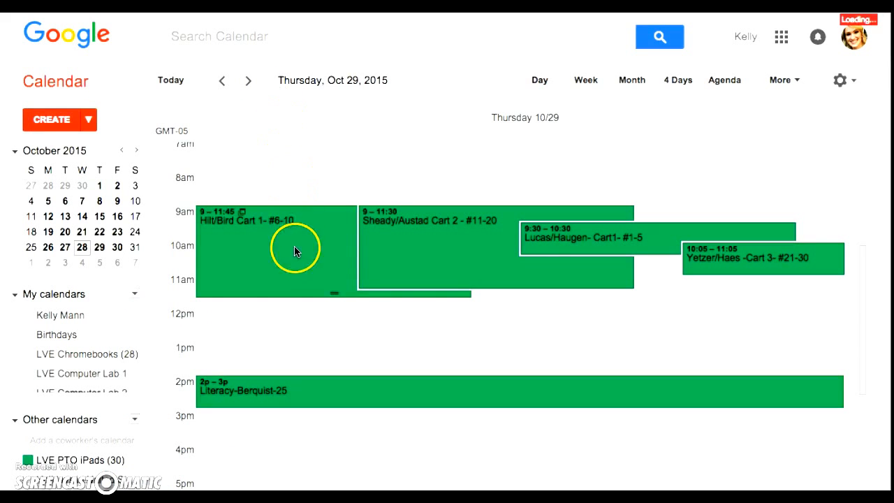